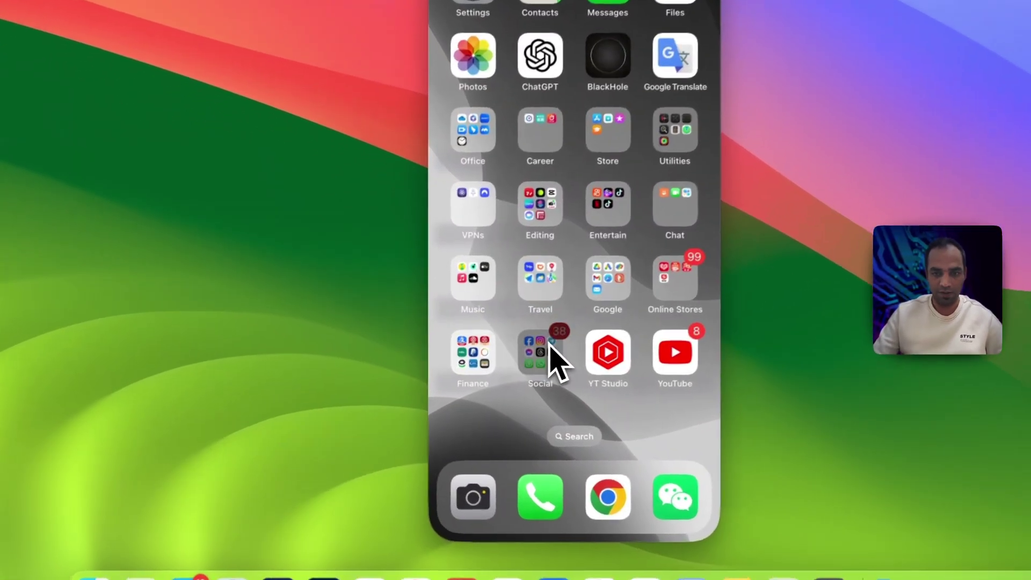
- Launch Instagram from the Social folder and go to Your activity from the profile menu
left_click(483, 369)
left_click(590, 143)
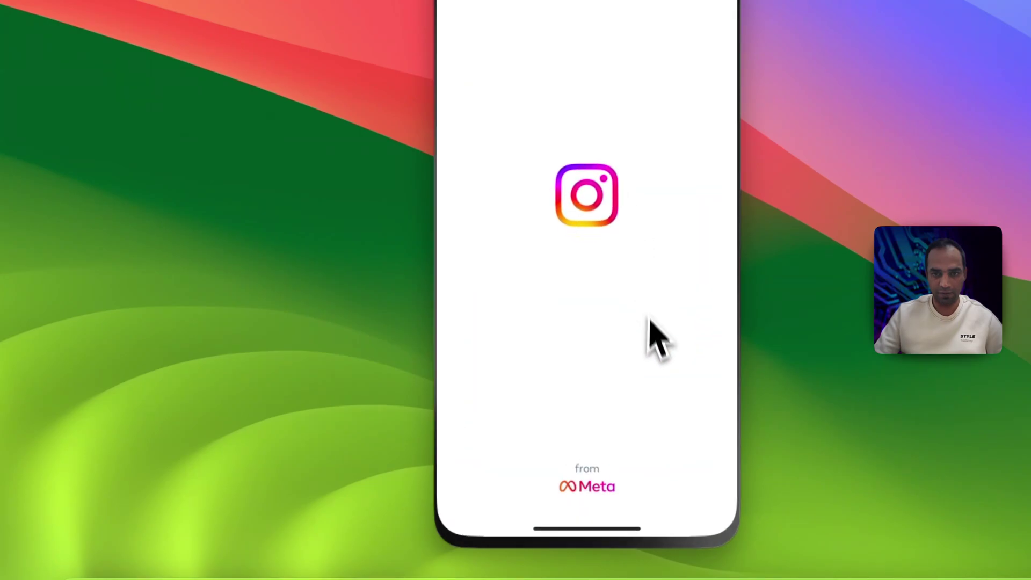
left_click(698, 502)
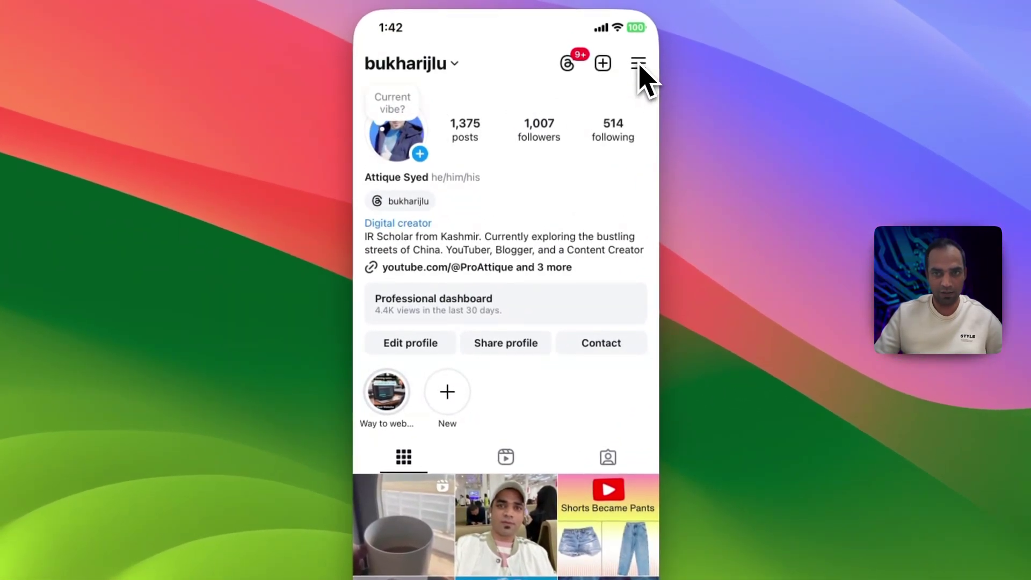
left_click(640, 65)
left_click(437, 268)
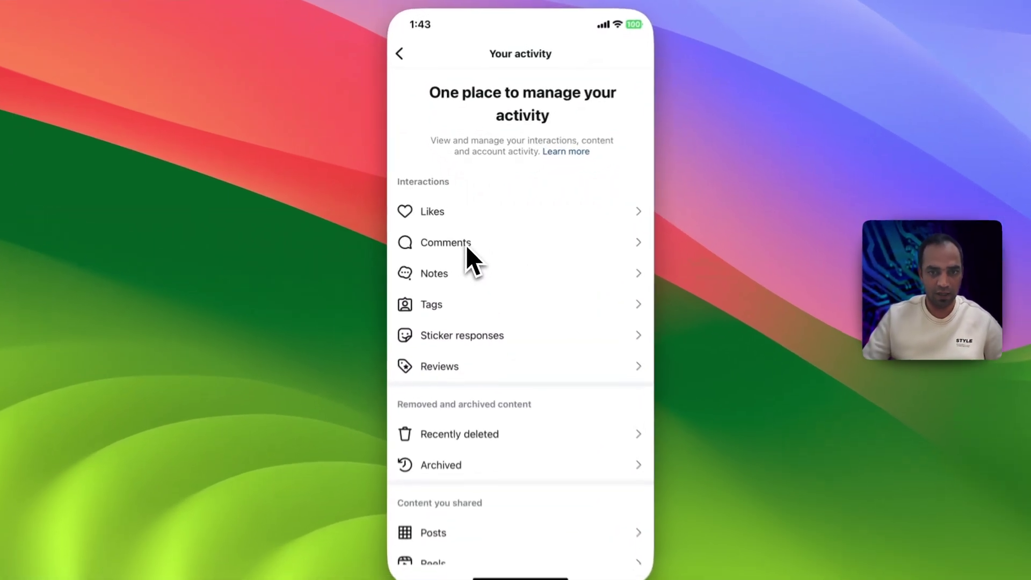
- Open your Comments and sort them from oldest to newest
left_click(447, 232)
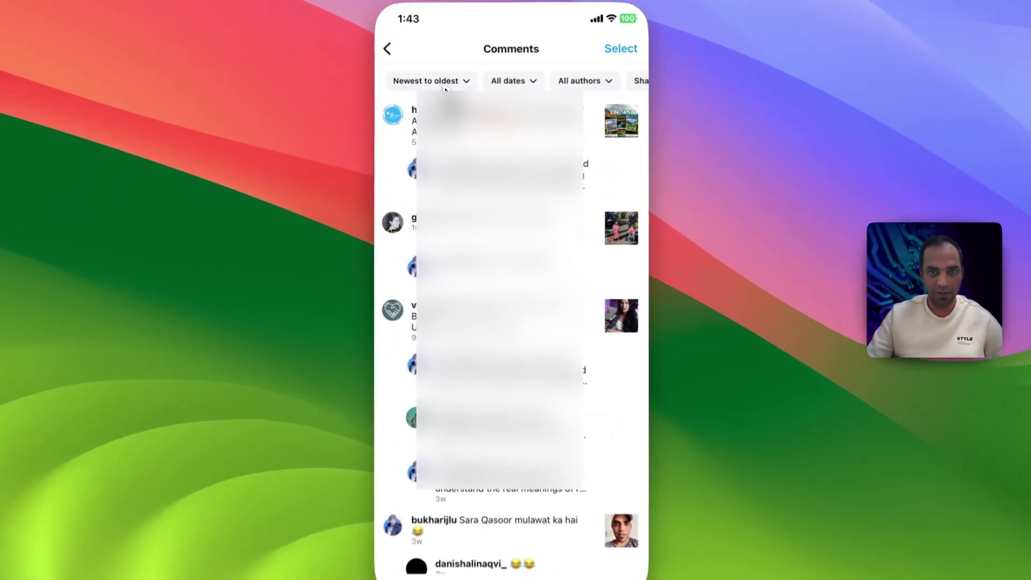
left_click(451, 102)
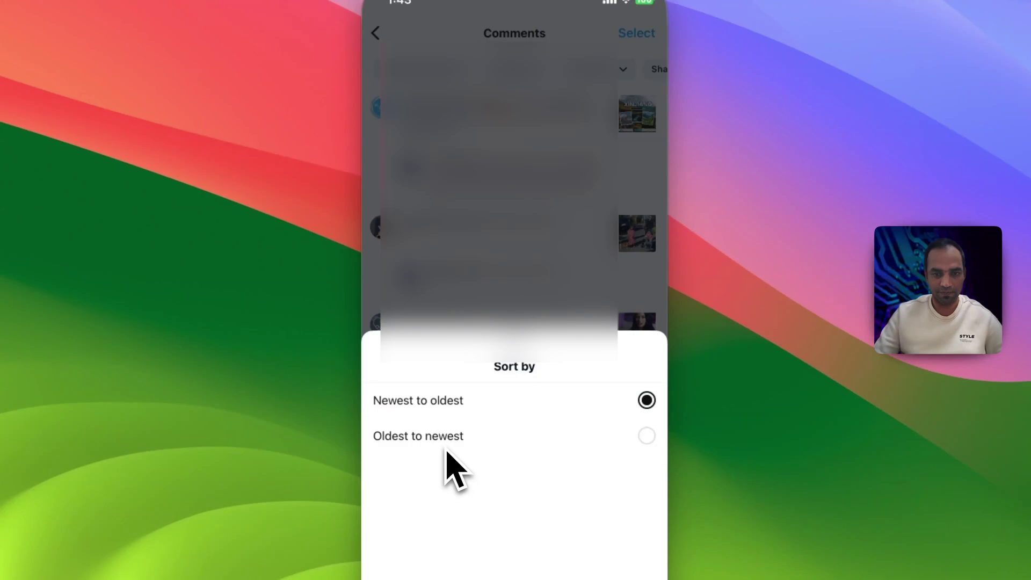
left_click(647, 437)
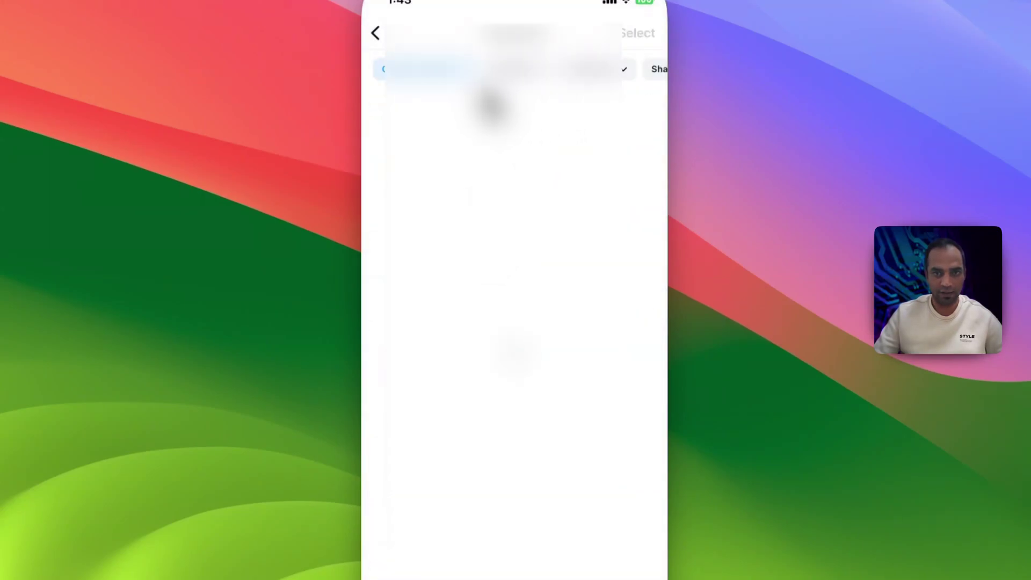
left_click(426, 74)
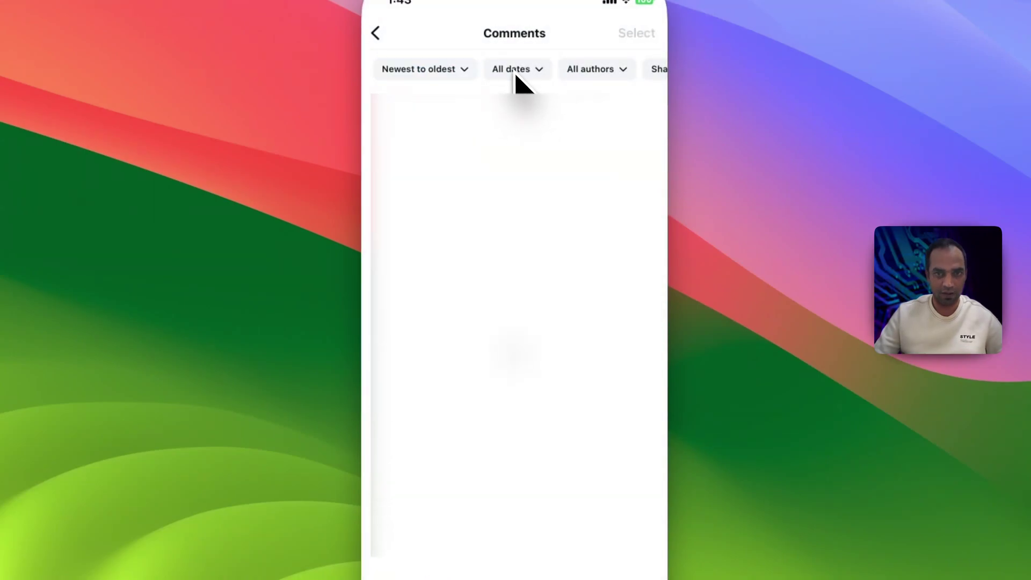
- Filter comments to a custom date range starting Mar 14, 2009
left_click(516, 72)
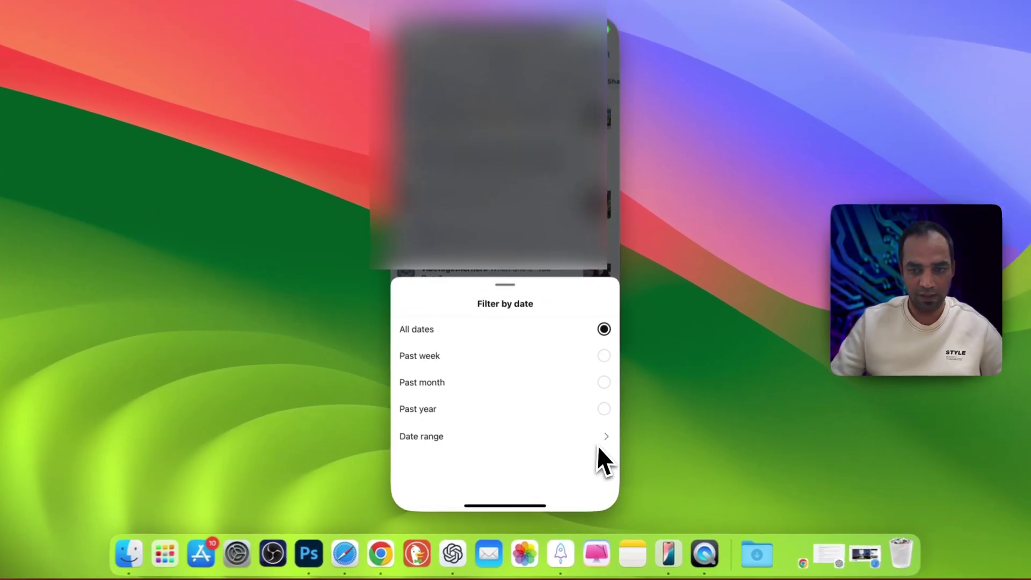
left_click(597, 444)
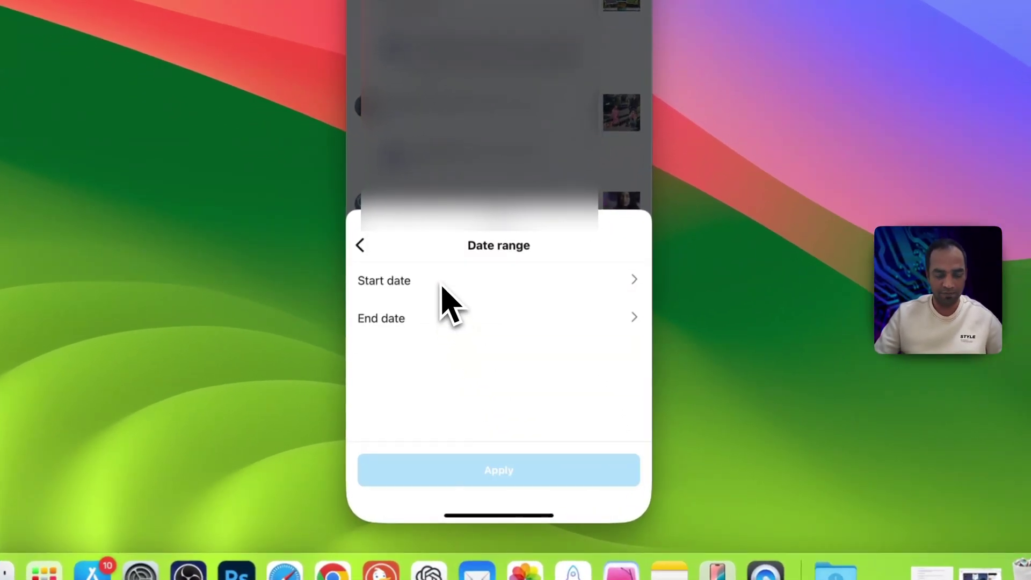
left_click(604, 283)
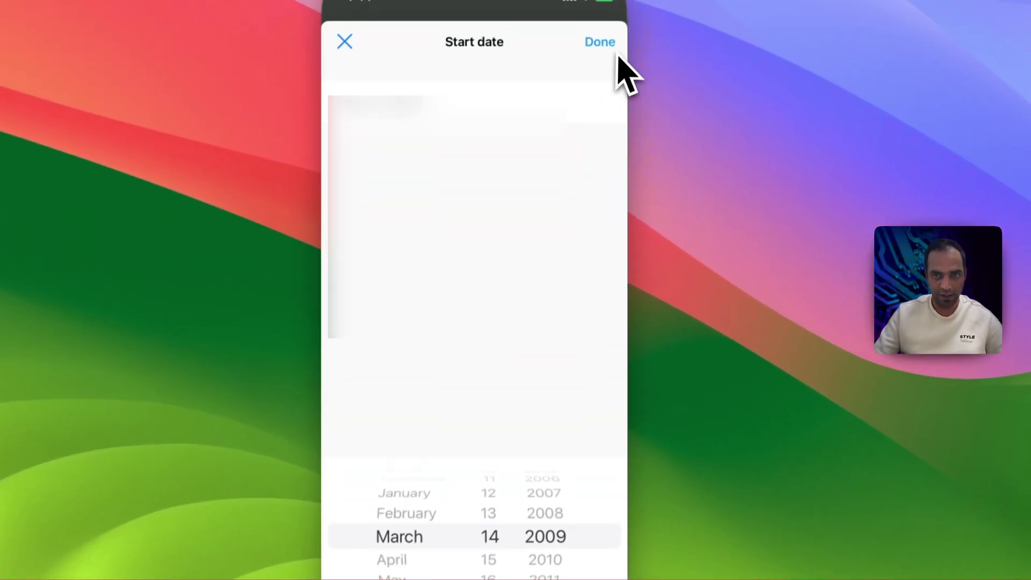
left_click(610, 53)
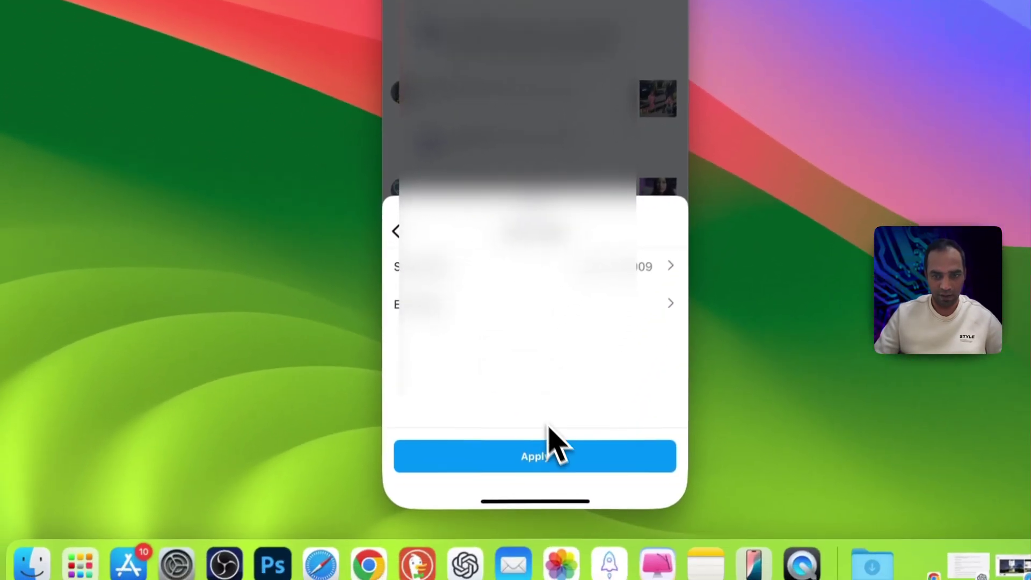
left_click(505, 556)
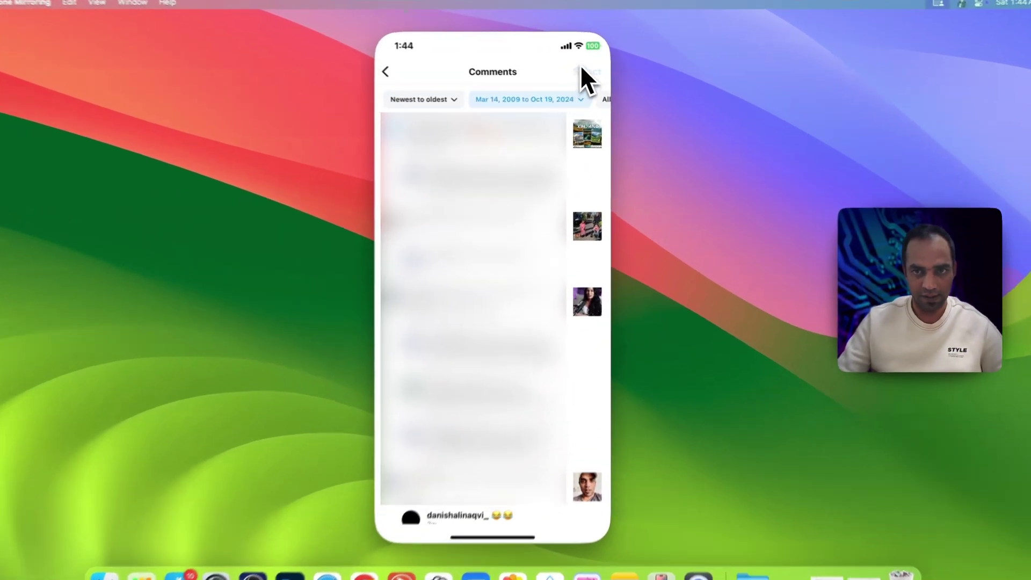
- Select seven old comments and delete them, confirming 'You deleted 7 comments.'
left_click(582, 70)
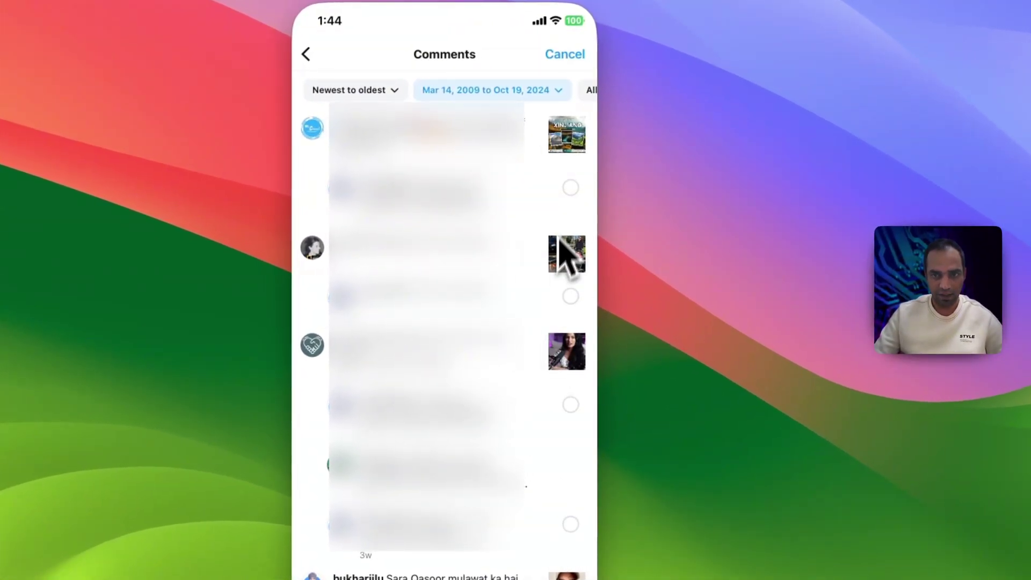
left_click(591, 177)
left_click(571, 296)
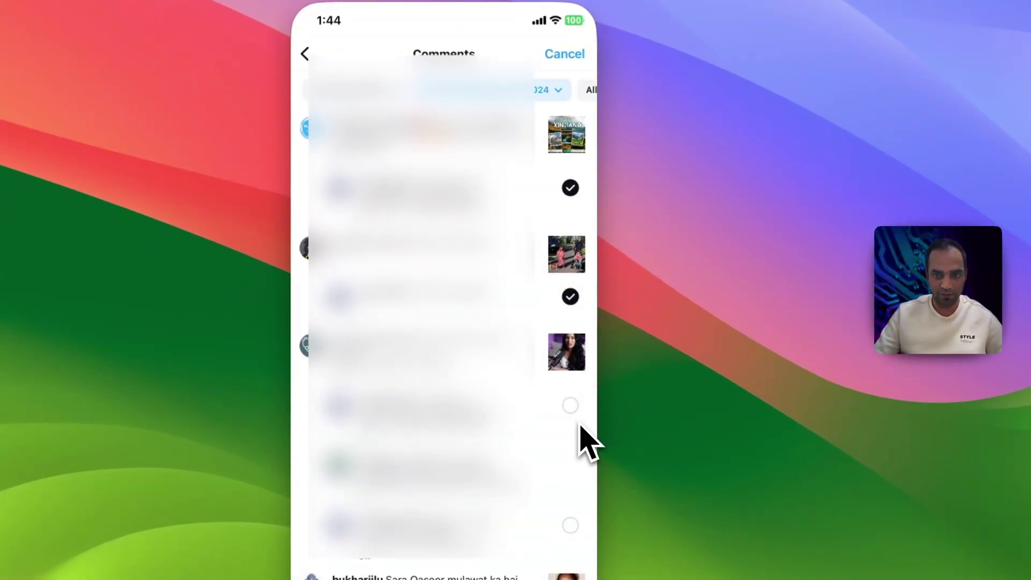
left_click(570, 405)
left_click(570, 526)
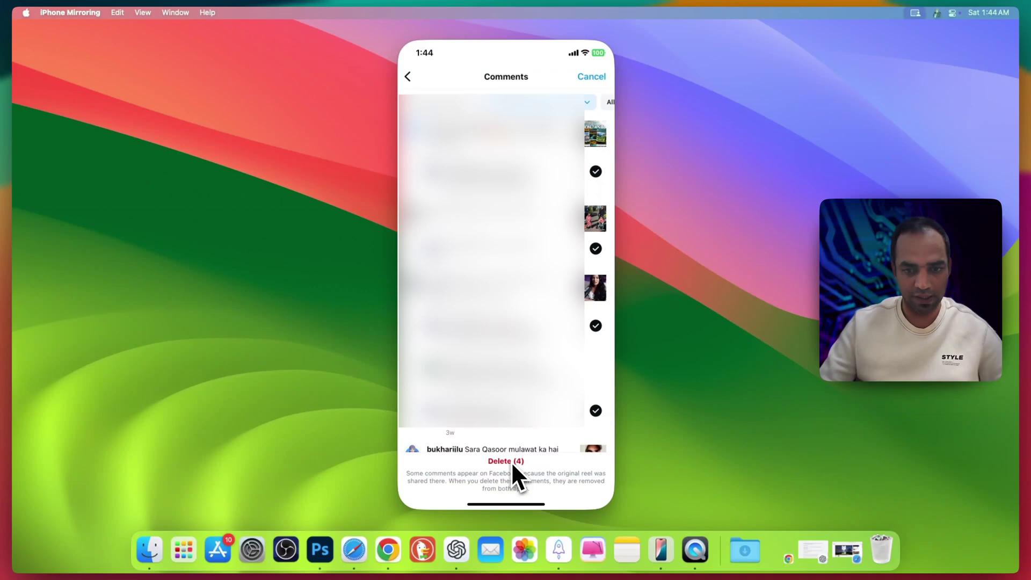
scroll(511, 461, "down", 3)
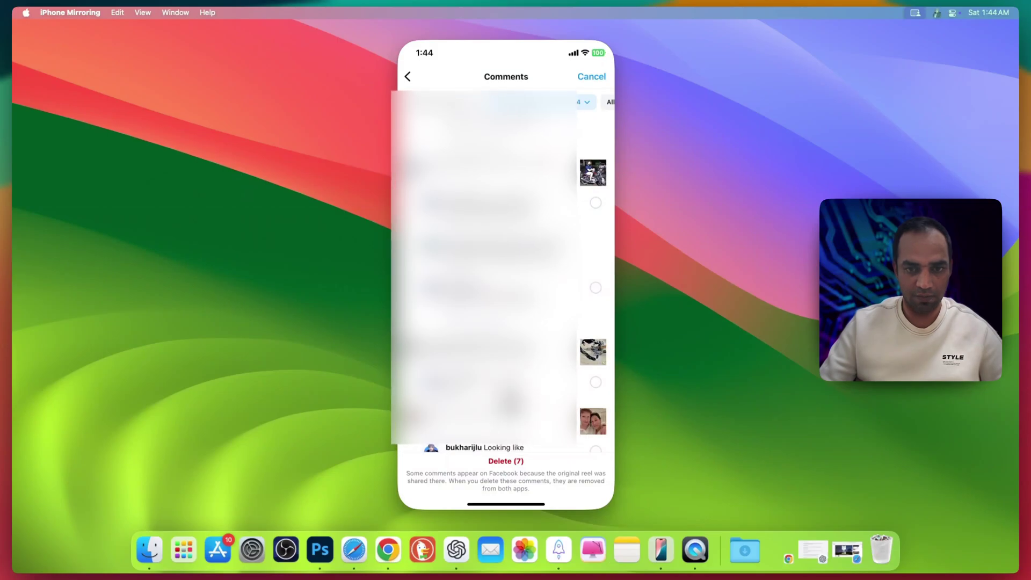
left_click(505, 461)
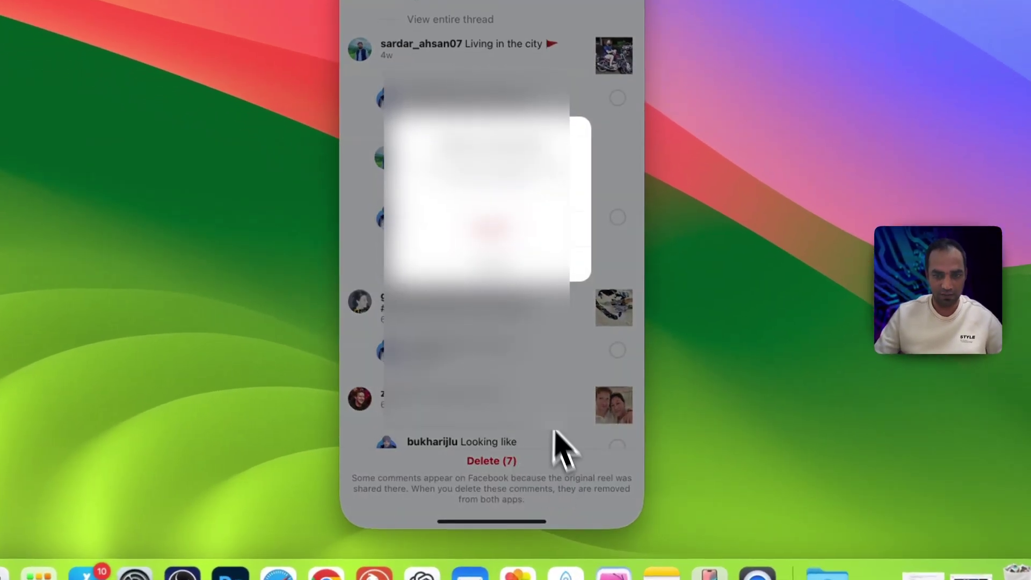
left_click(491, 229)
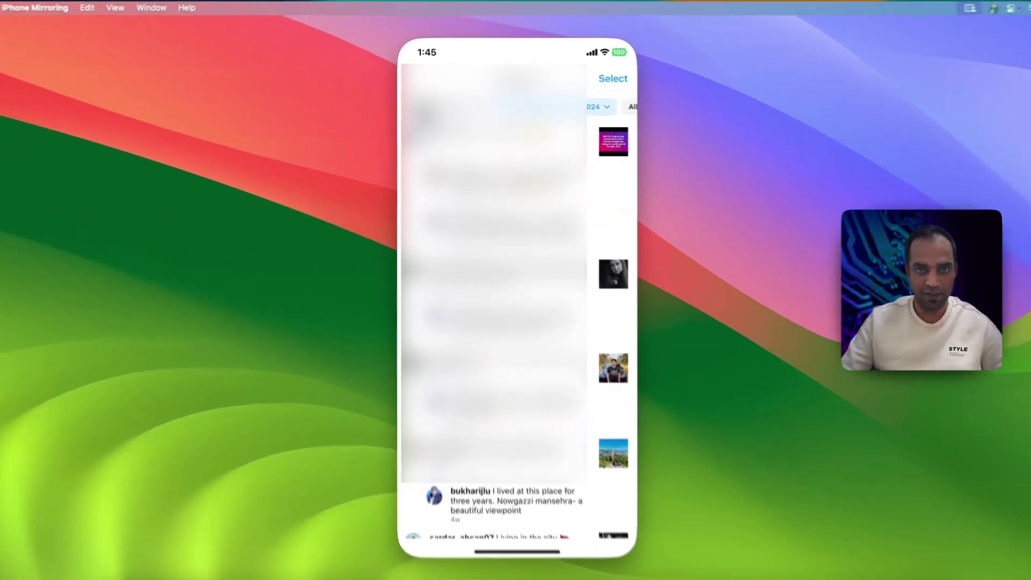
- In Likes, select five liked posts, including the night portrait and family photo, and unlike them
left_click(411, 80)
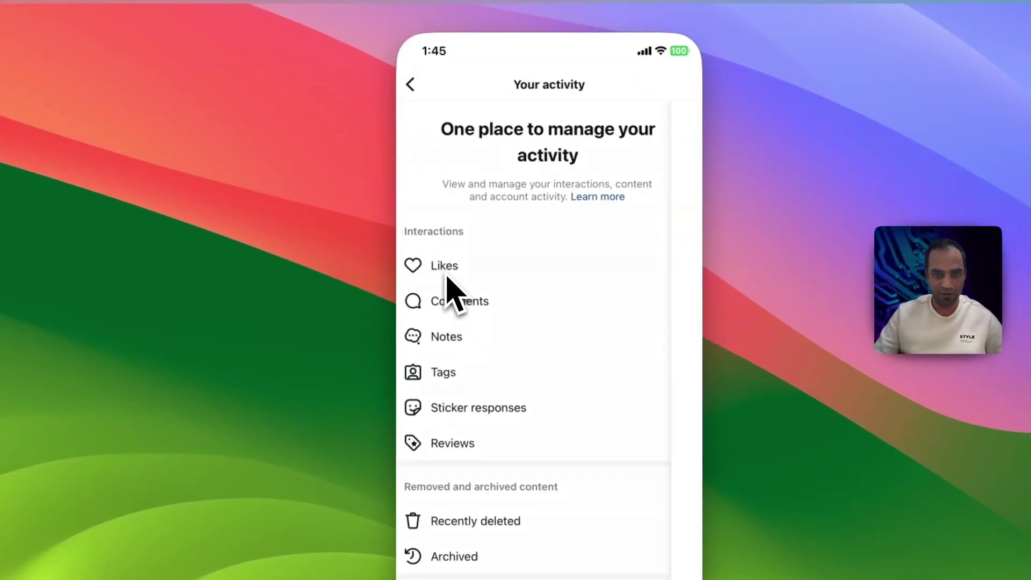
left_click(446, 273)
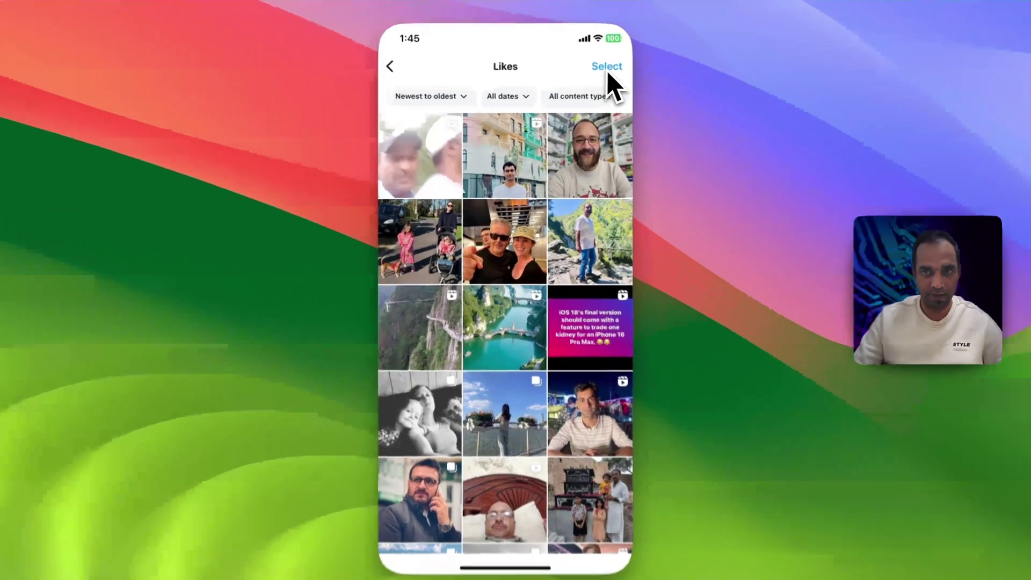
left_click(592, 76)
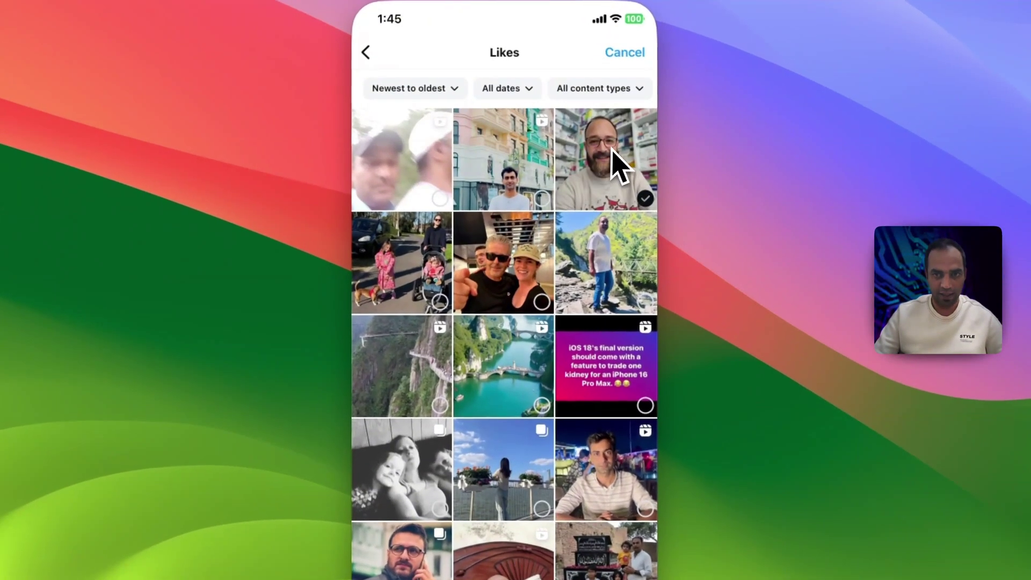
left_click(615, 156)
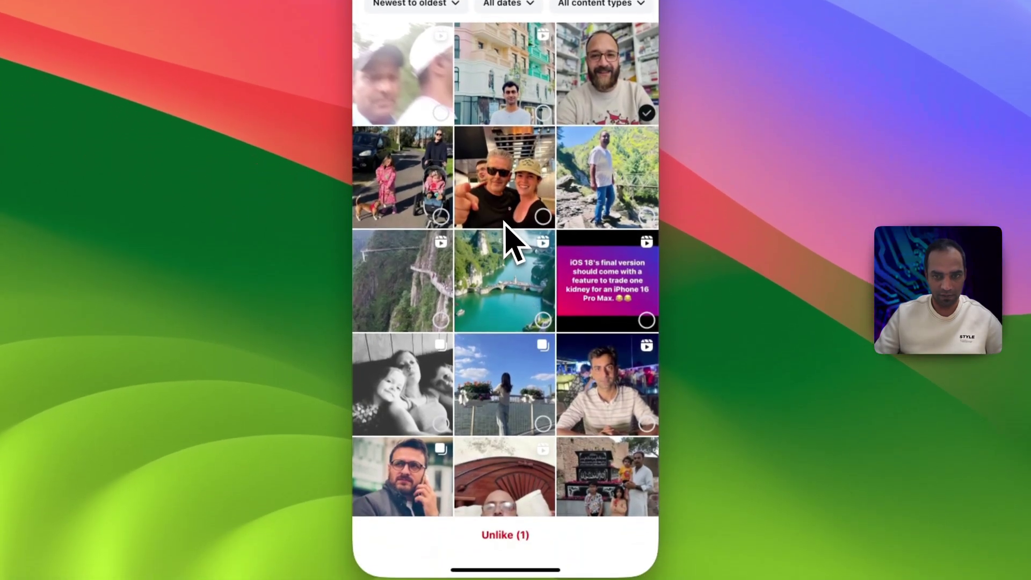
left_click(617, 420)
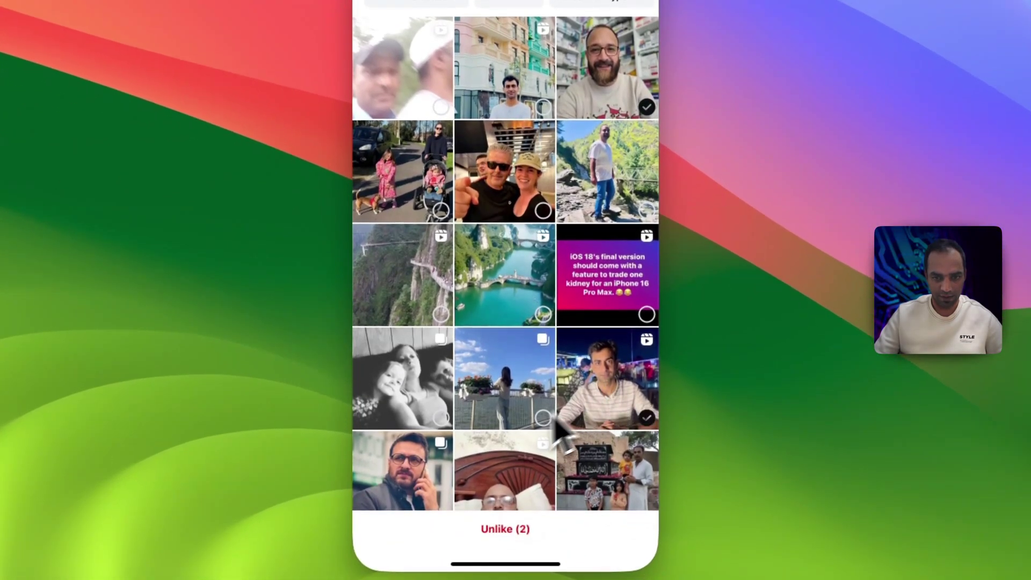
left_click(396, 498)
left_click(408, 387)
left_click(602, 472)
scroll(558, 510, "down", 3)
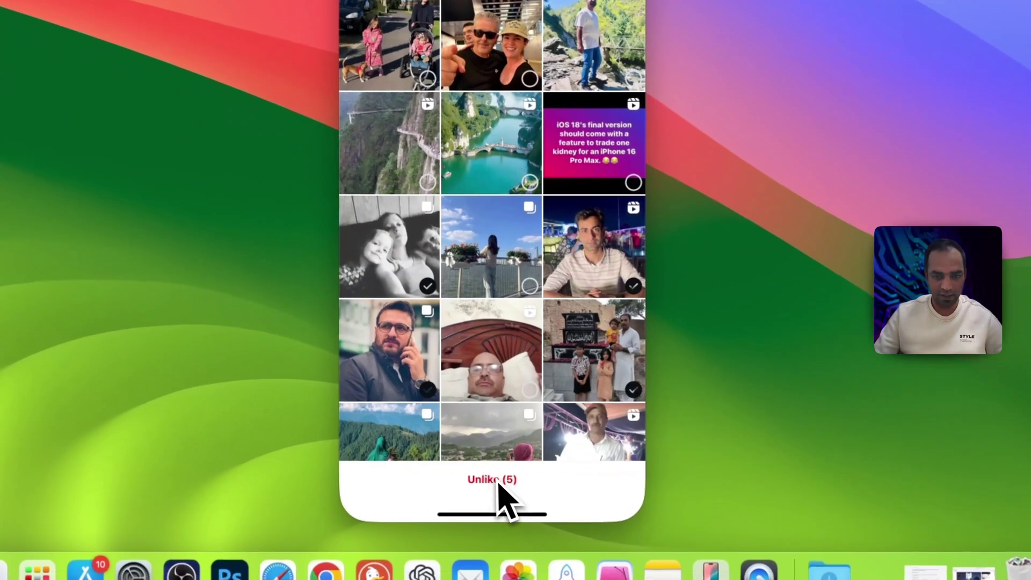
left_click(495, 476)
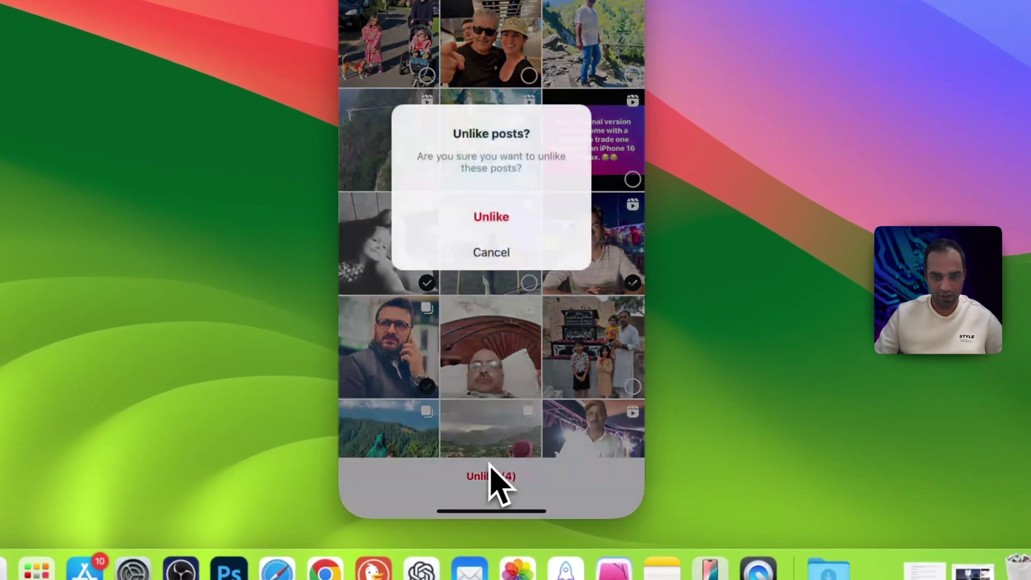
left_click(506, 215)
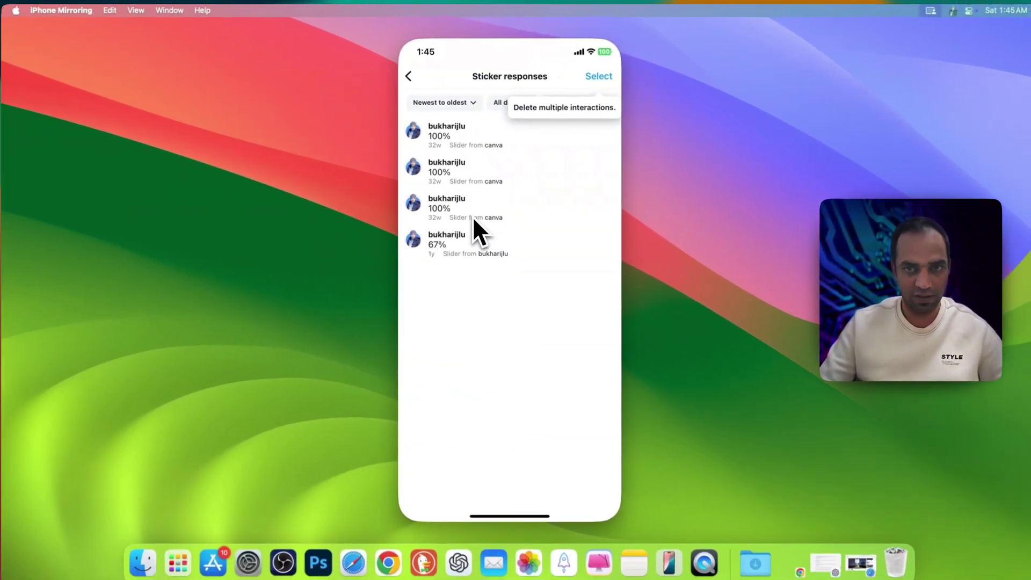
- Select the first two sticker responses and delete them
left_click(648, 73)
left_click(652, 139)
left_click(625, 180)
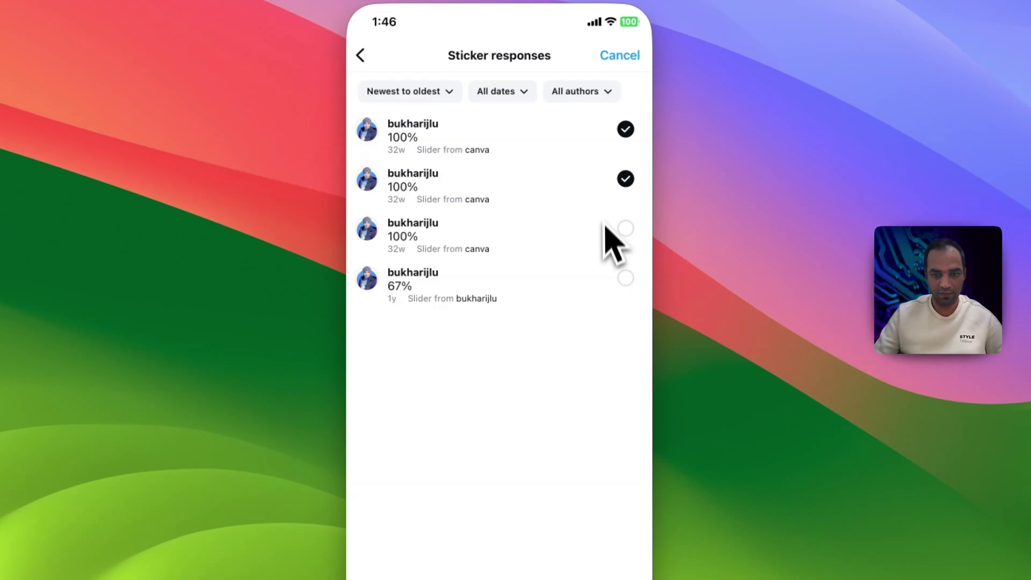
left_click(524, 544)
left_click(529, 258)
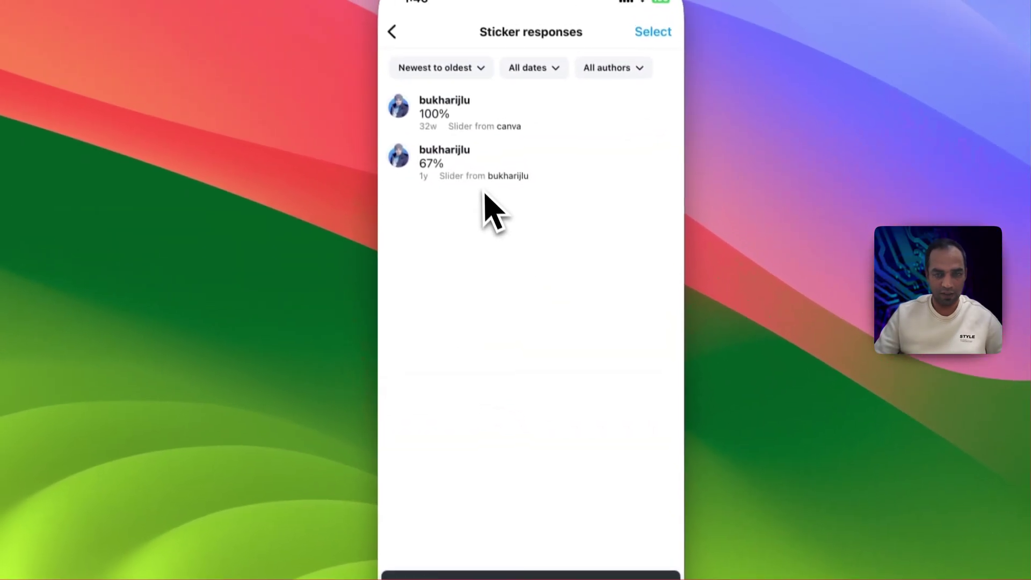
- Open the canva profile linked in a response, then return to Your activity
left_click(574, 144)
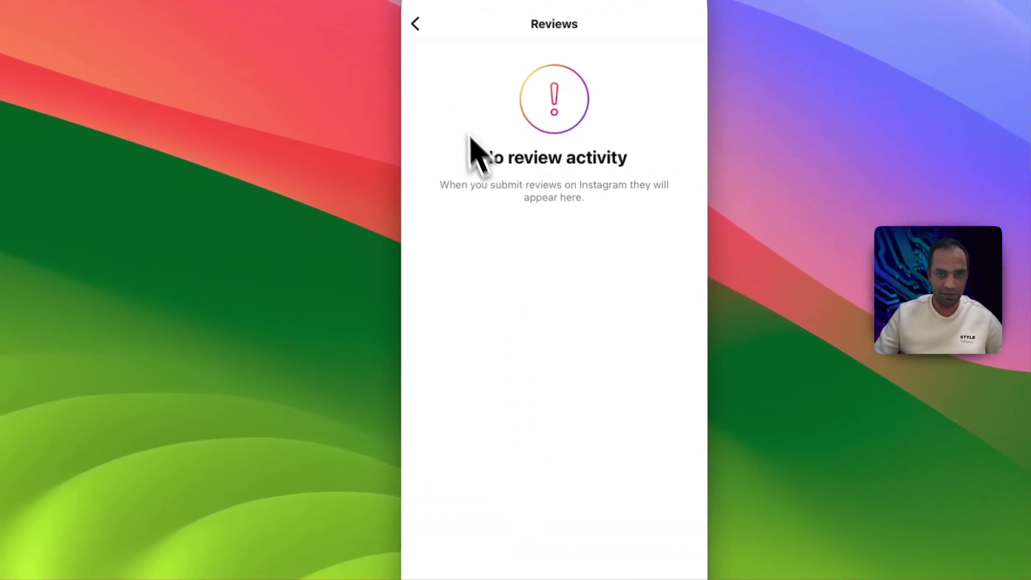
left_click(415, 24)
scroll(458, 198, "down", 5)
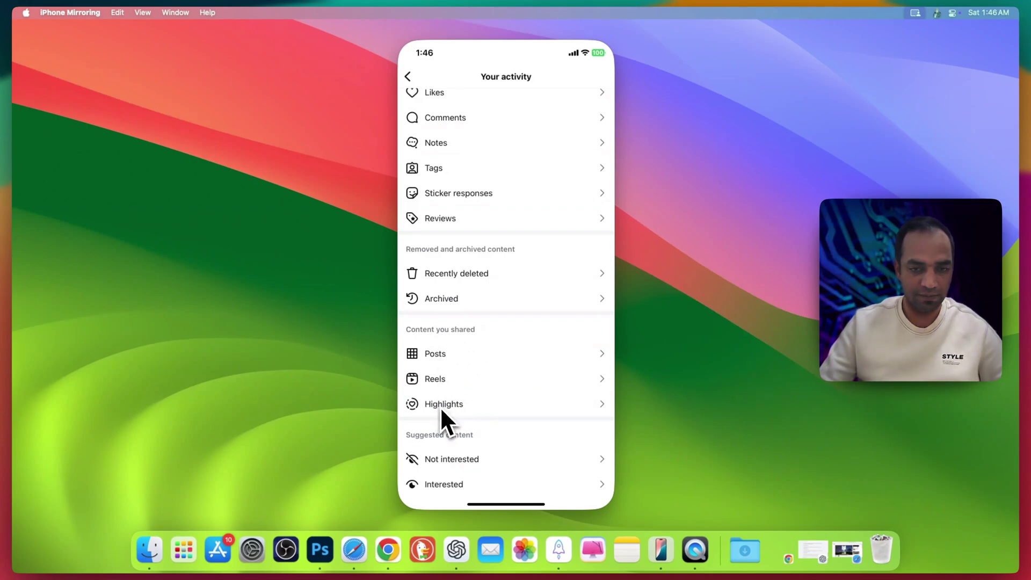
- Open your Posts, select four including the Facebook screenshot post, and delete them
left_click(449, 354)
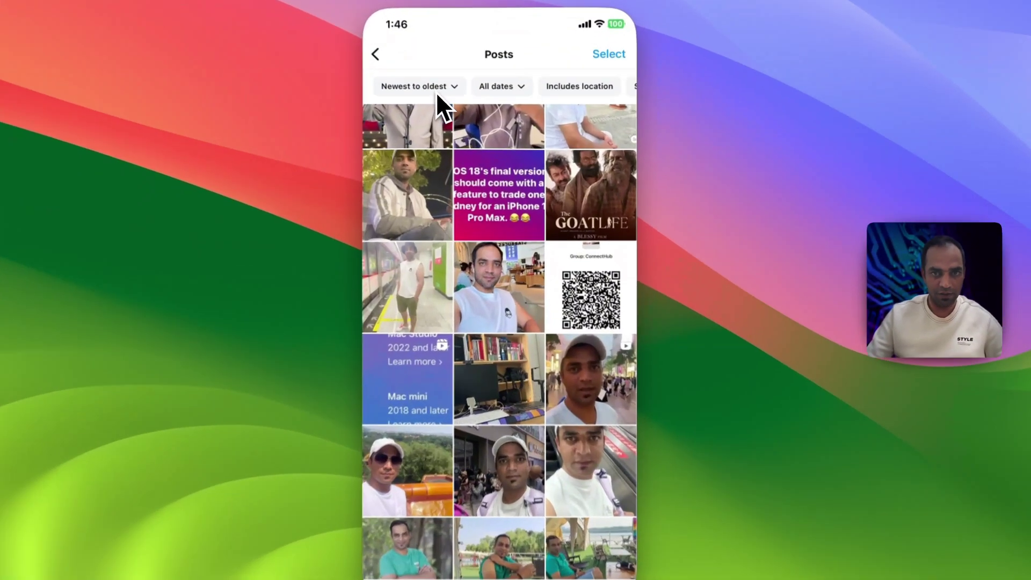
left_click(454, 102)
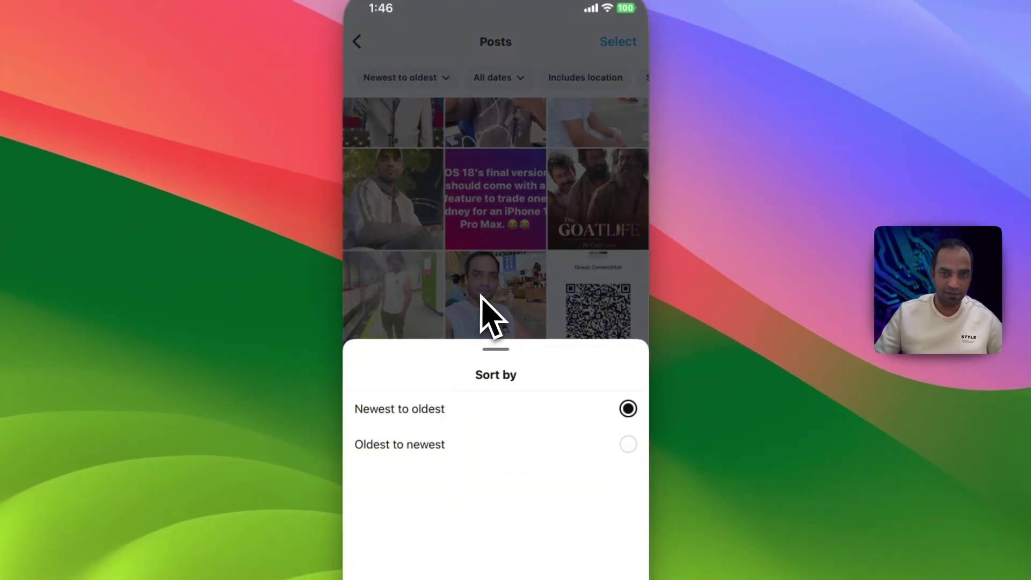
left_click(619, 46)
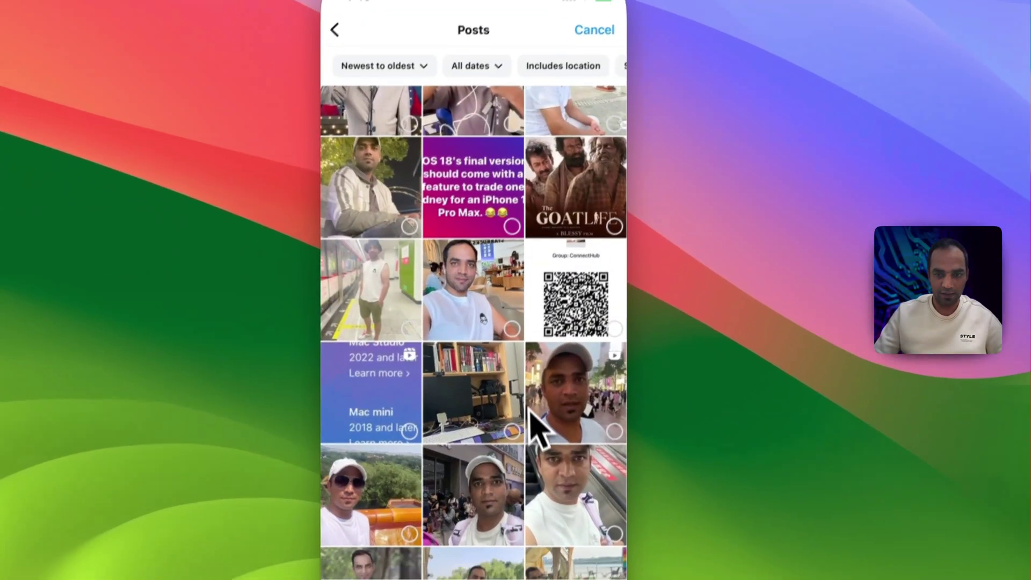
scroll(538, 376, "down", 10)
left_click(609, 271)
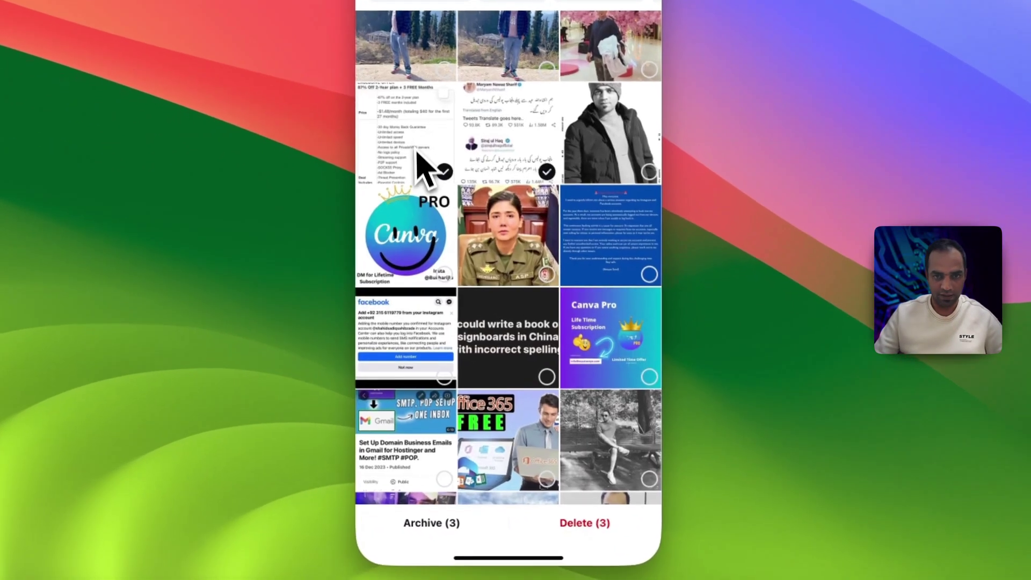
left_click(426, 341)
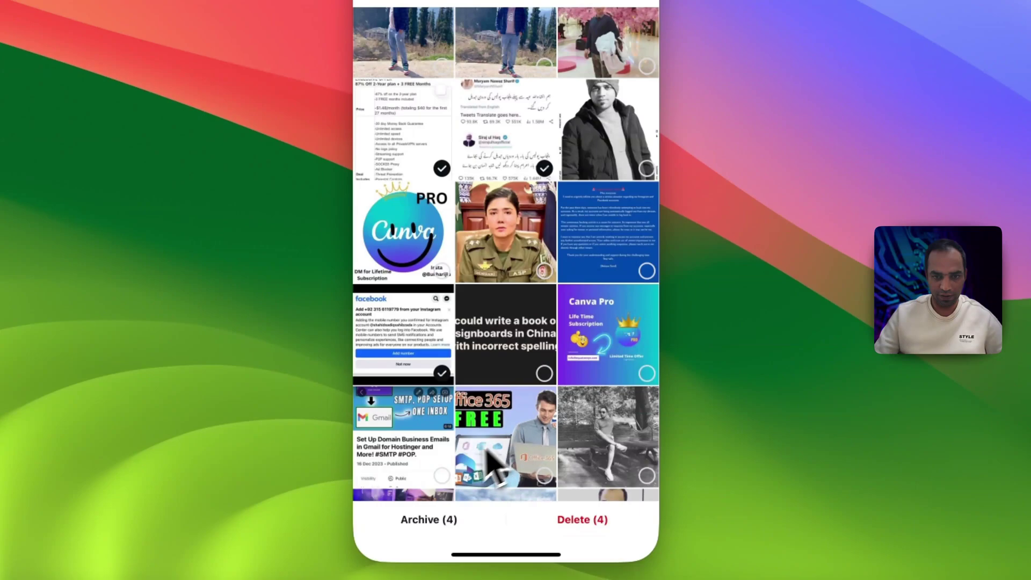
scroll(472, 462, "down", 3)
left_click(581, 516)
left_click(524, 384)
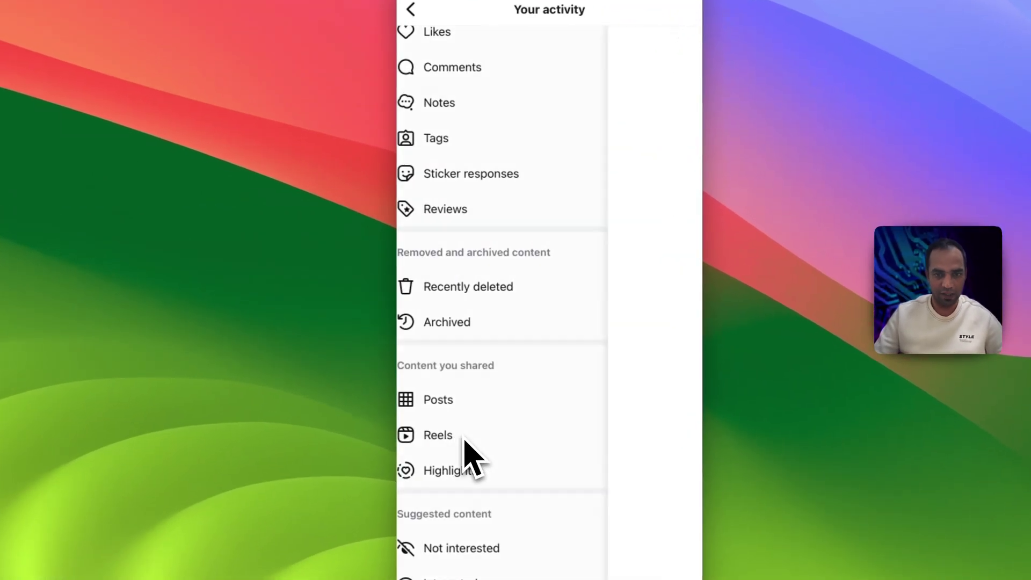
- Open your Reels and start selecting them for deletion, beginning with the night-road reel
left_click(465, 438)
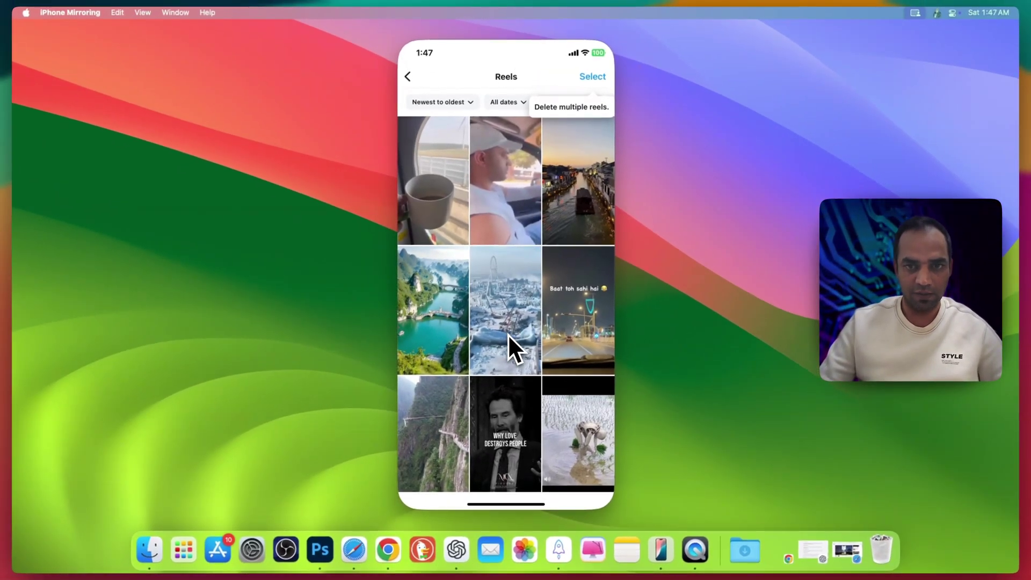
left_click(593, 76)
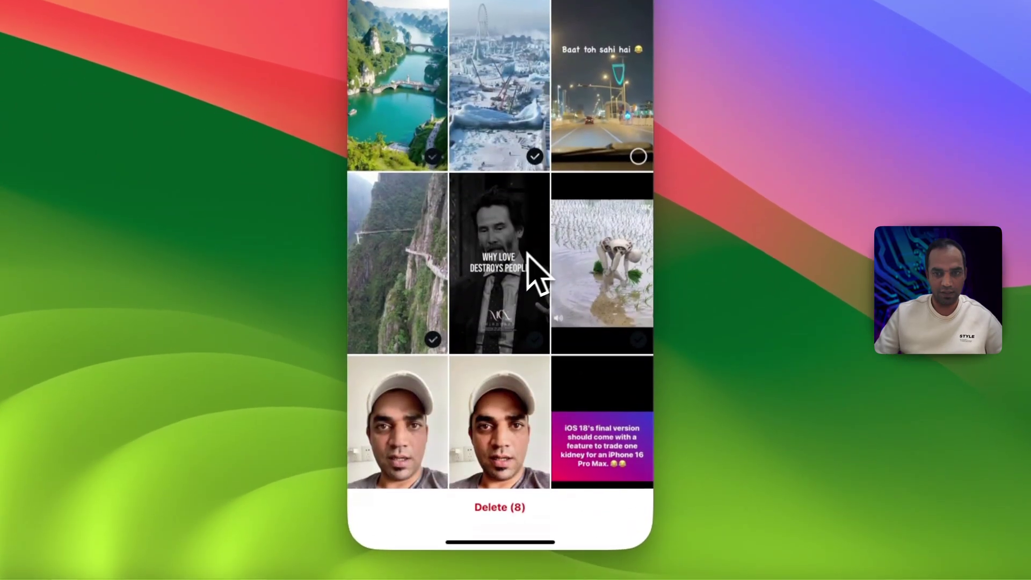
left_click(637, 168)
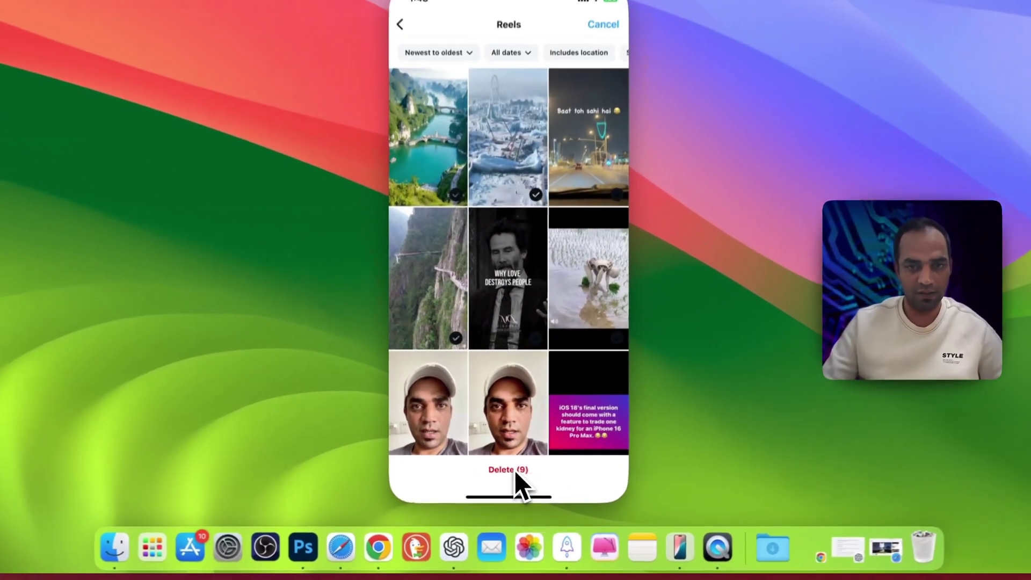